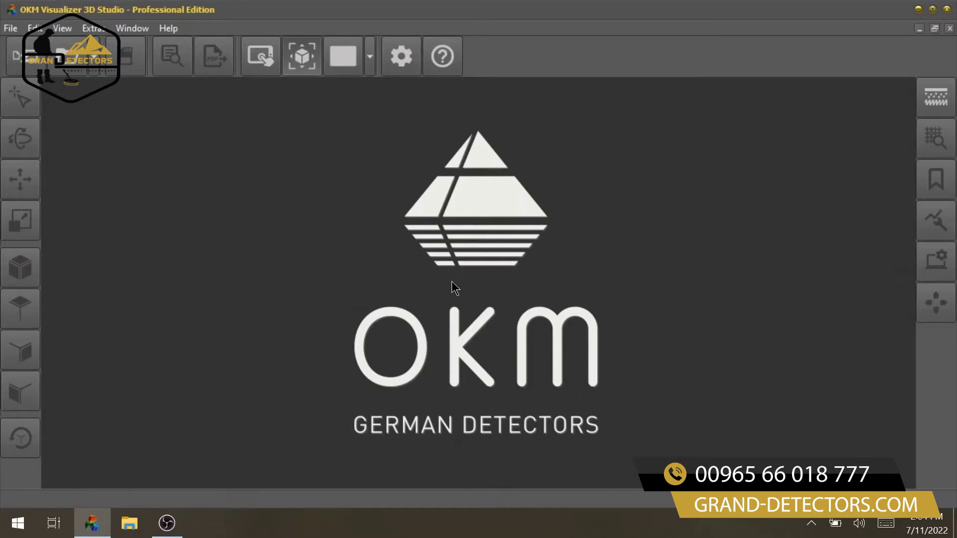
# Open the '01 - No objects' scan from the gold folder in My Scans
pyautogui.click(71, 57)
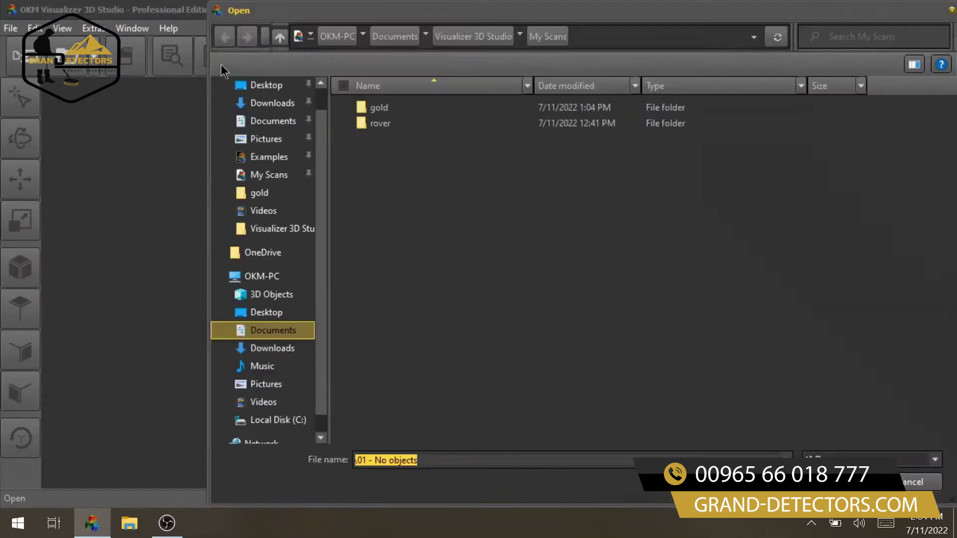
pyautogui.click(431, 106)
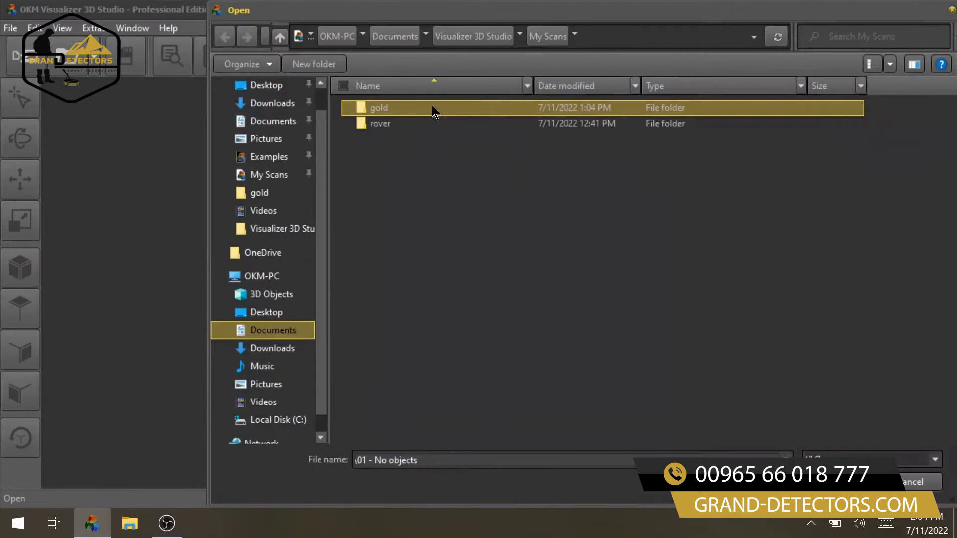
pyautogui.doubleClick(431, 108)
pyautogui.doubleClick(396, 109)
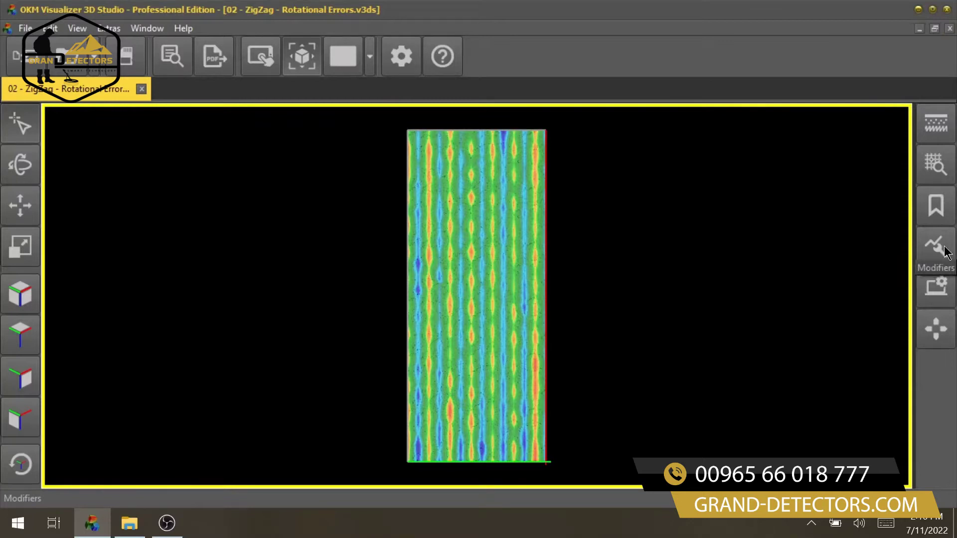
# Add a Rotational Correction modifier to the ZigZag scan from the Modifiers panel
pyautogui.click(944, 251)
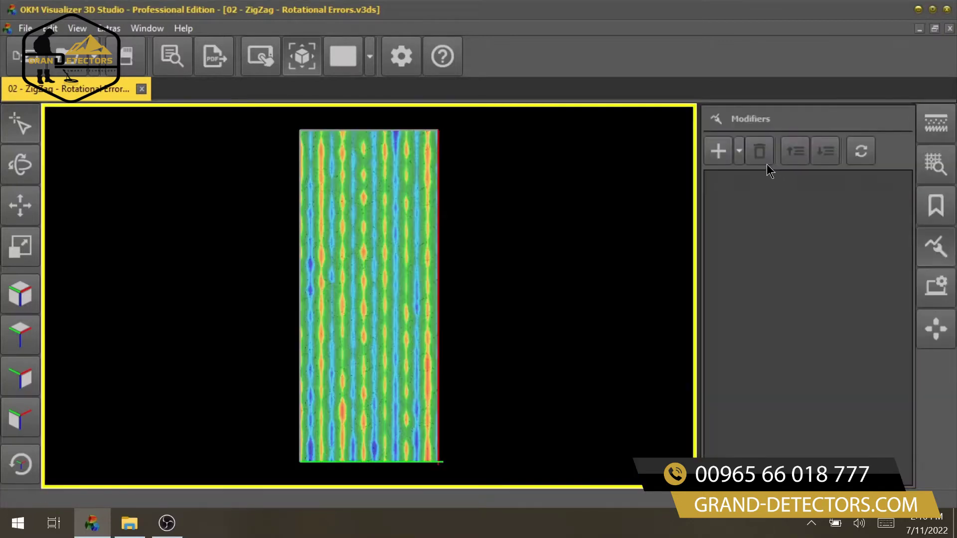
pyautogui.click(738, 151)
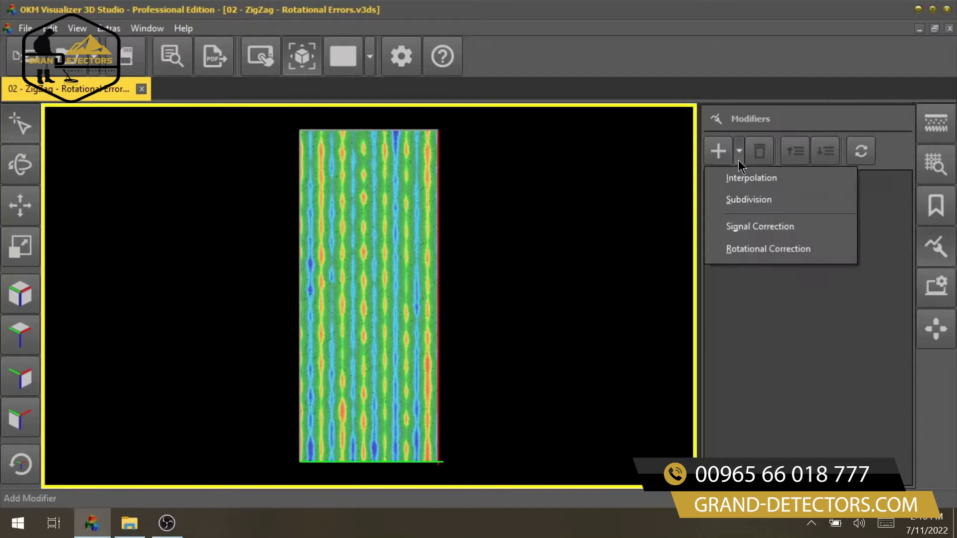
pyautogui.click(762, 251)
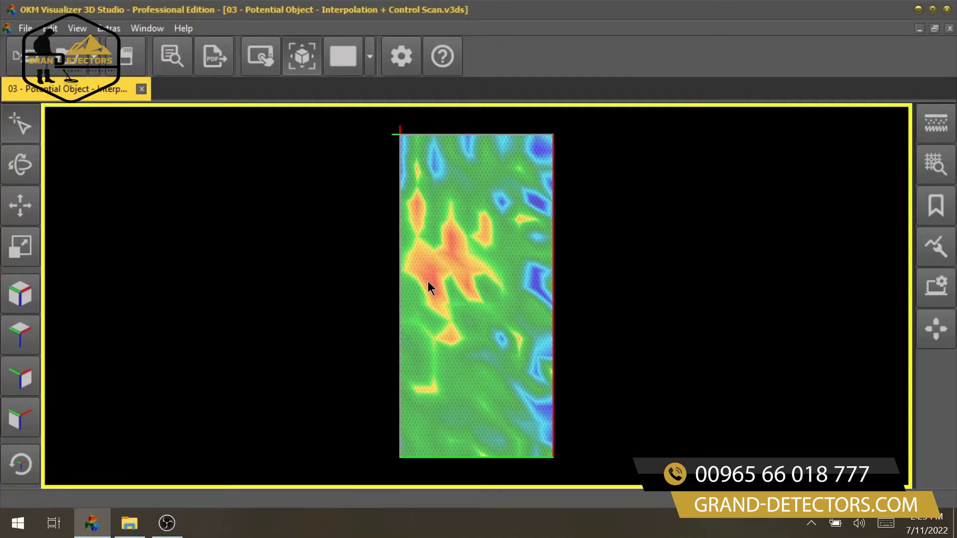
# Add an Interpolation modifier to the 03 Potential Object control scan
pyautogui.click(931, 281)
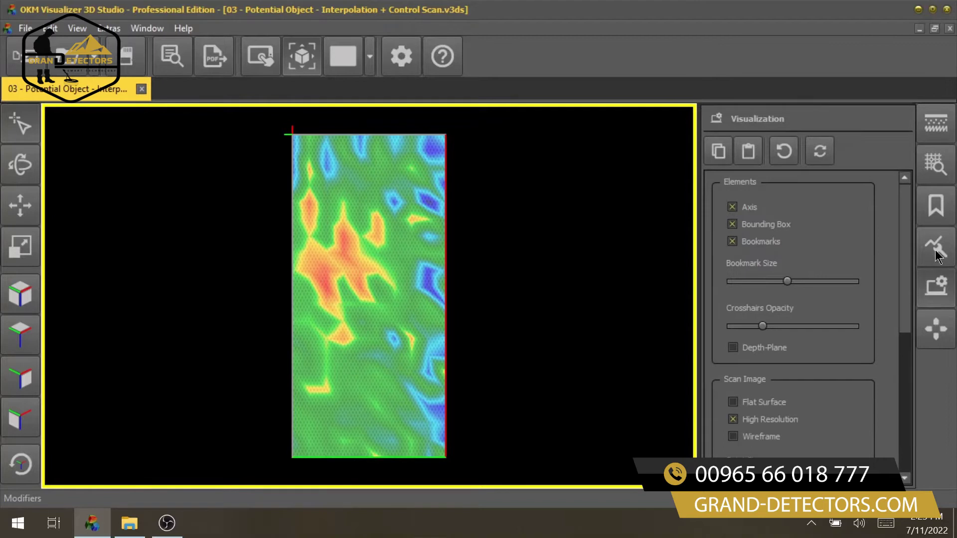
pyautogui.click(936, 249)
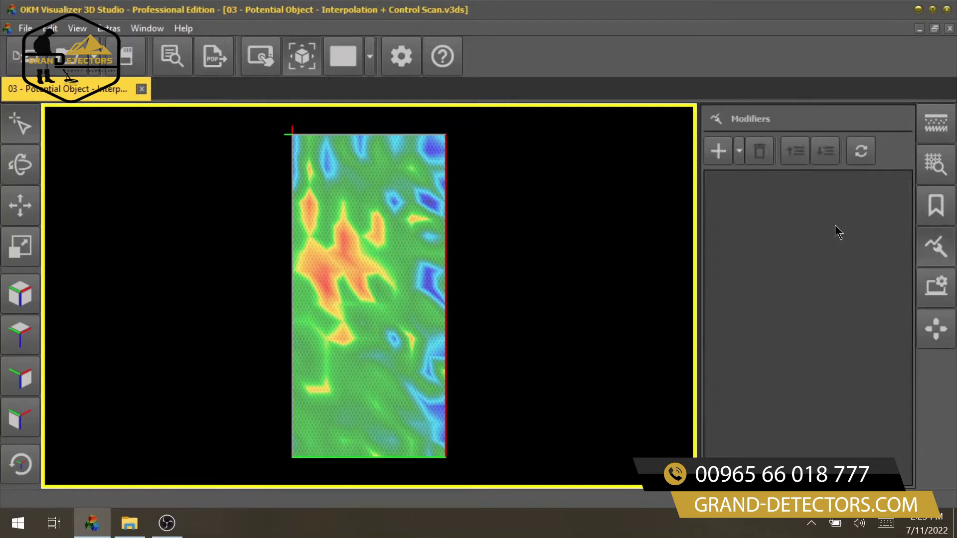
pyautogui.click(737, 150)
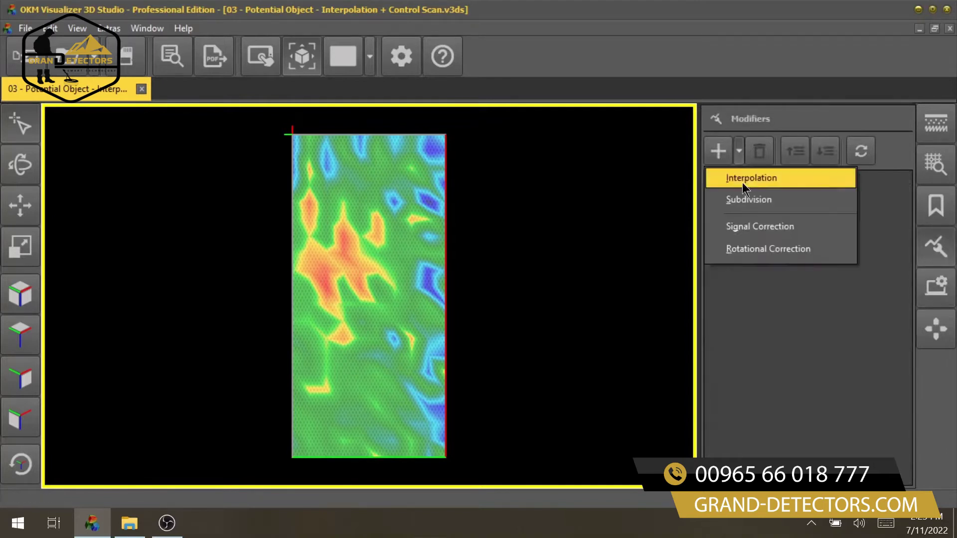
pyautogui.click(744, 175)
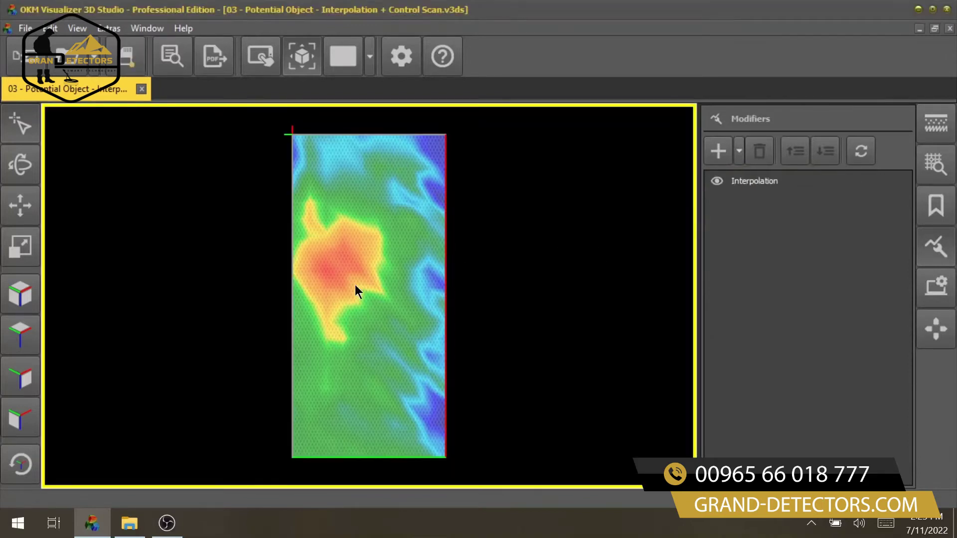
# Position the crosshair over the red hotspot of the interpolated Potential Object scan
pyautogui.click(338, 297)
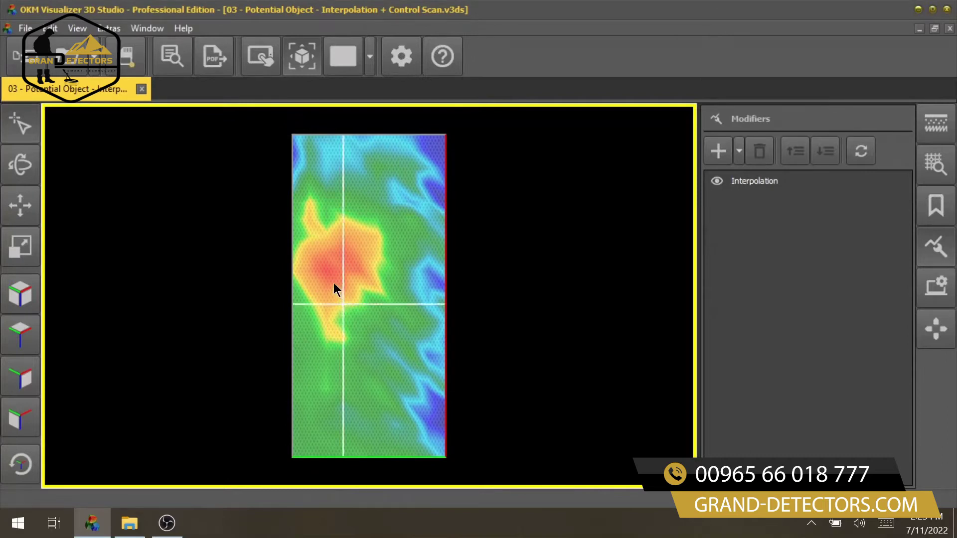
pyautogui.click(335, 285)
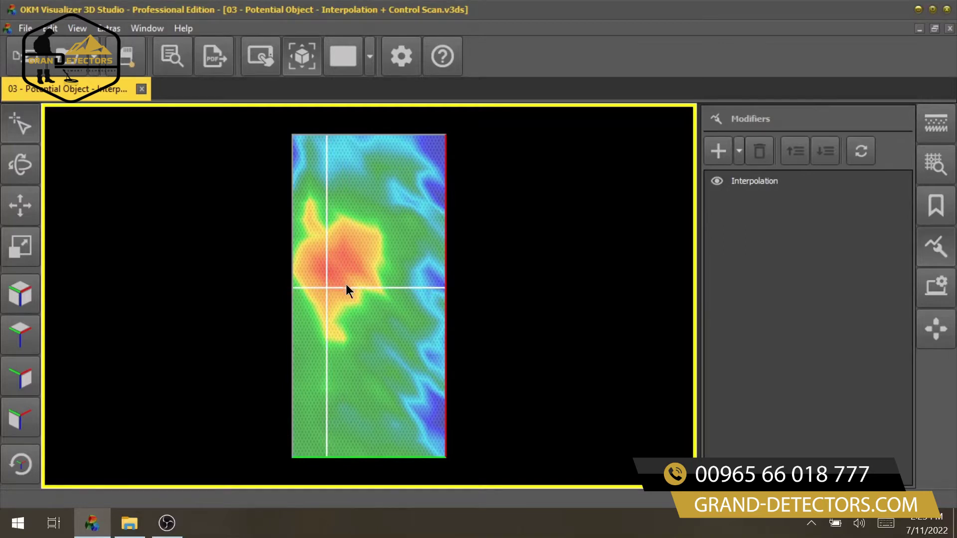
pyautogui.click(344, 273)
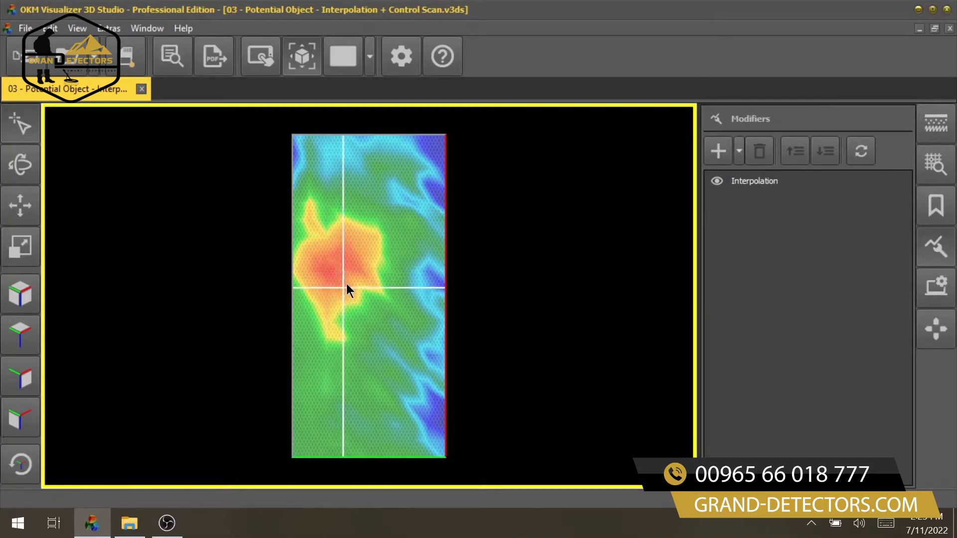
pyautogui.click(329, 274)
pyautogui.click(322, 254)
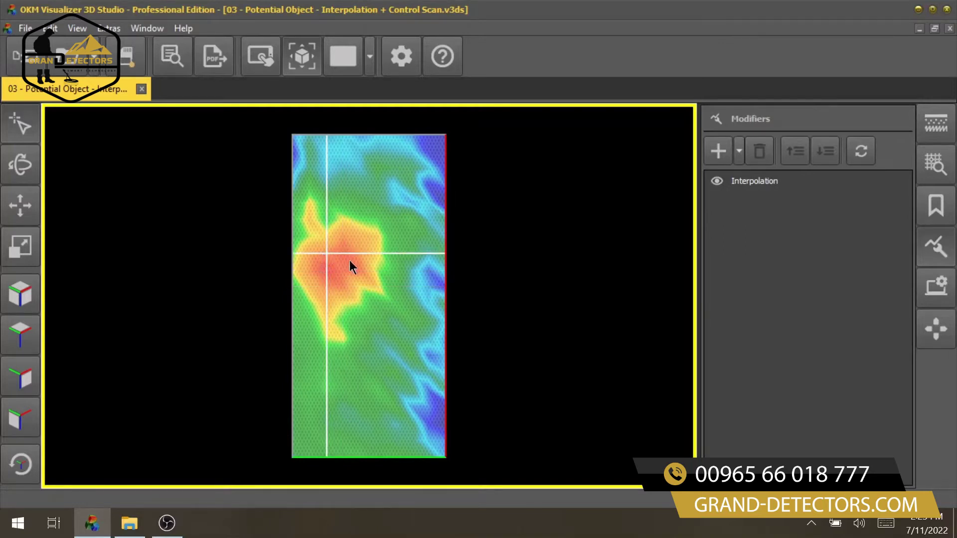
pyautogui.click(348, 260)
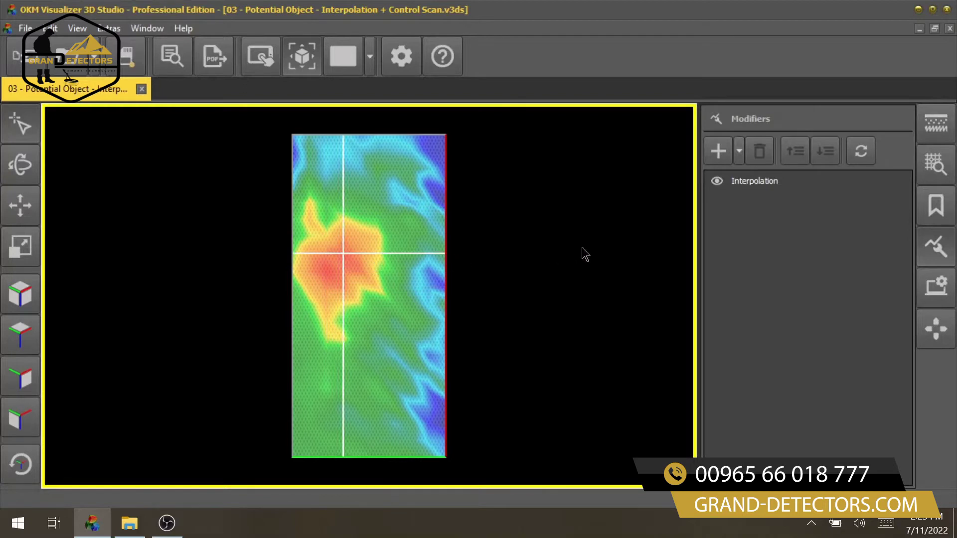
pyautogui.click(737, 152)
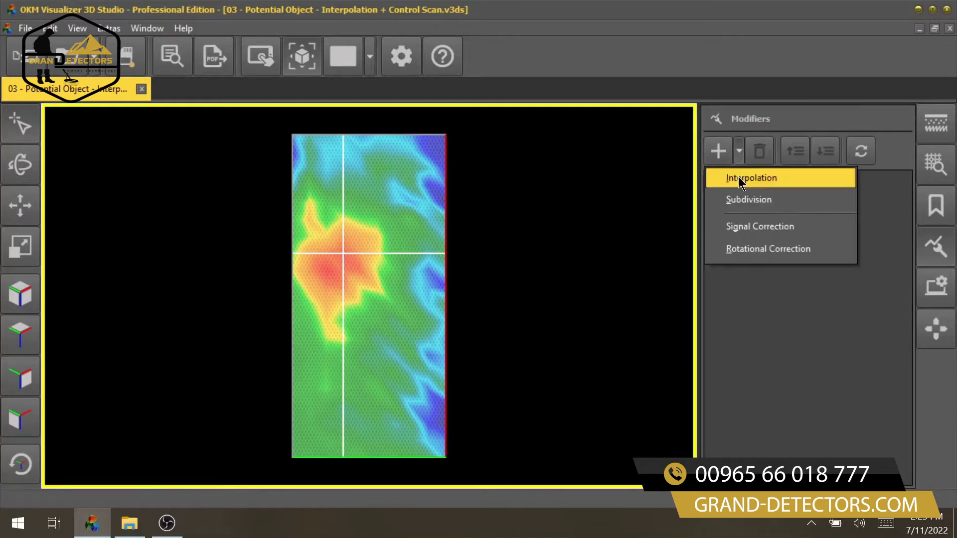
# Add a second Interpolation modifier and probe several points on the red anomaly
pyautogui.click(738, 178)
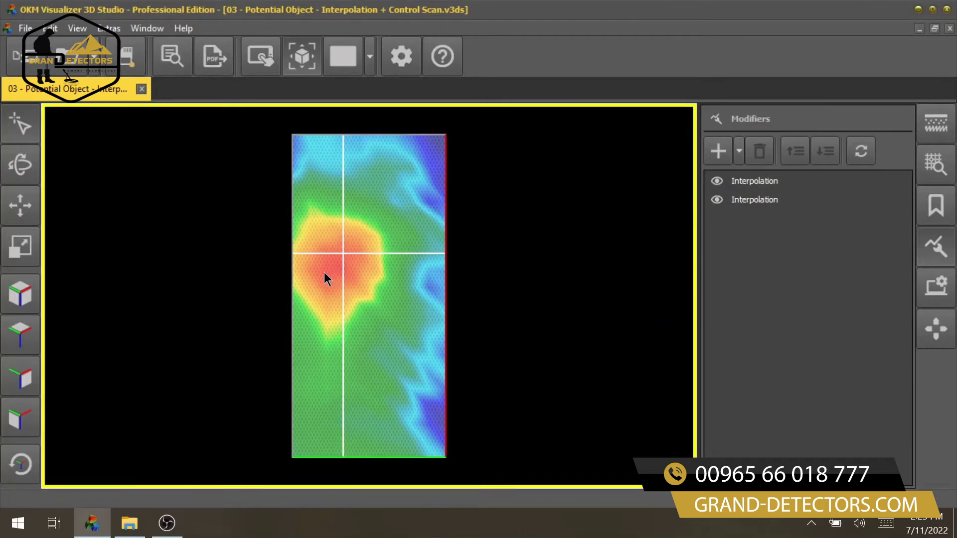
pyautogui.click(324, 272)
pyautogui.click(344, 287)
pyautogui.click(361, 256)
pyautogui.click(331, 269)
pyautogui.click(341, 286)
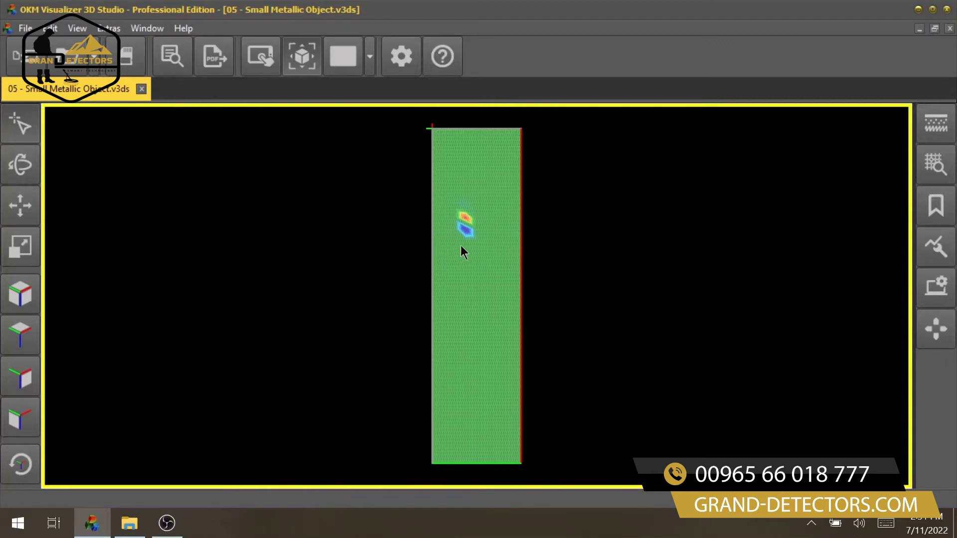
# Place crosshairs on the small metal anomaly and nudge the horizontal line up
pyautogui.click(466, 233)
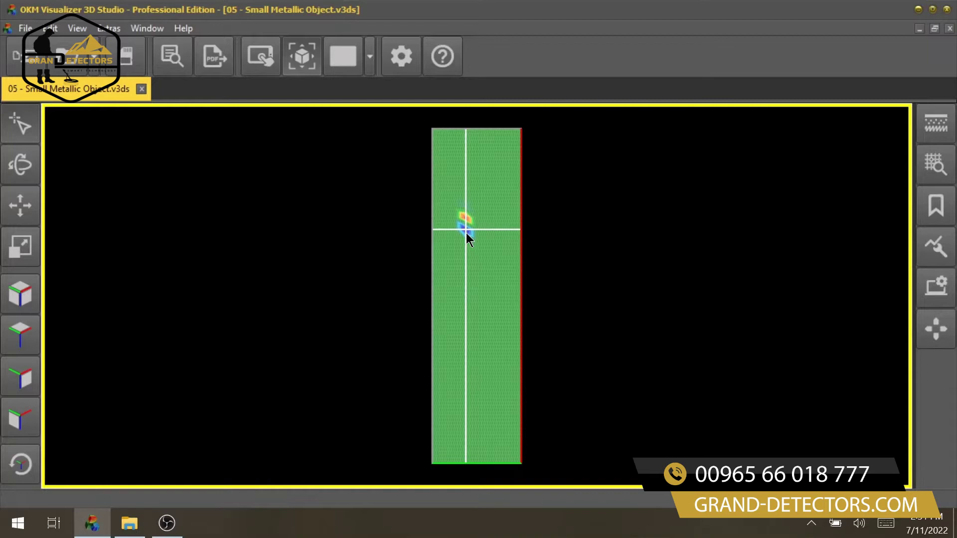
pyautogui.press('Up')
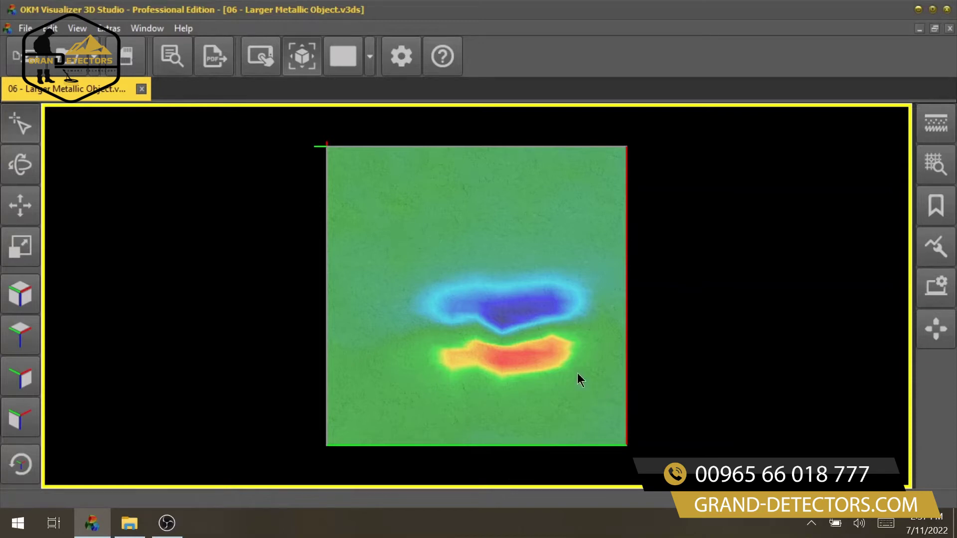
# Place crosshairs on the red anomaly and step them across the red area
pyautogui.click(546, 354)
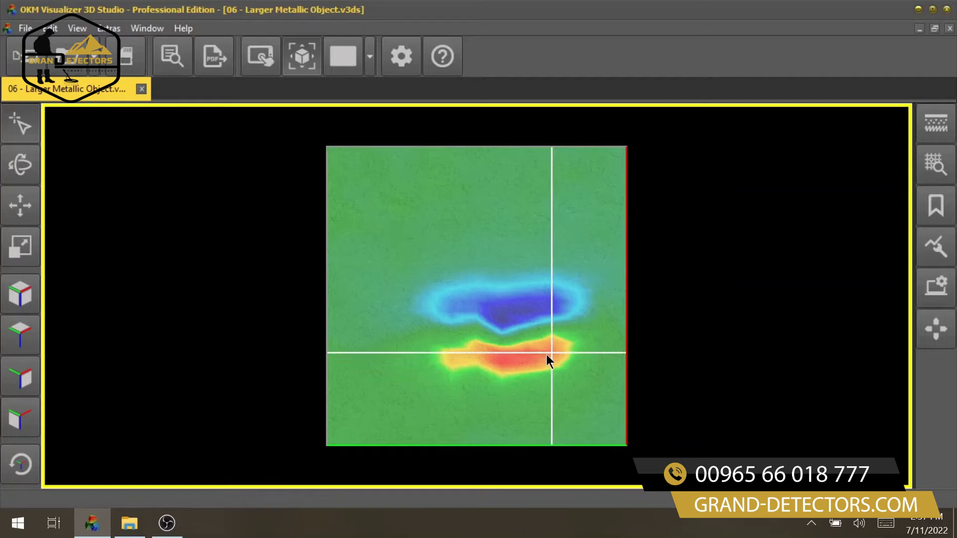
pyautogui.press('Left')
pyautogui.press('Left')
pyautogui.press('Left')
pyautogui.press('Left')
pyautogui.press('Down')
pyautogui.press('Right')
pyautogui.press('Right')
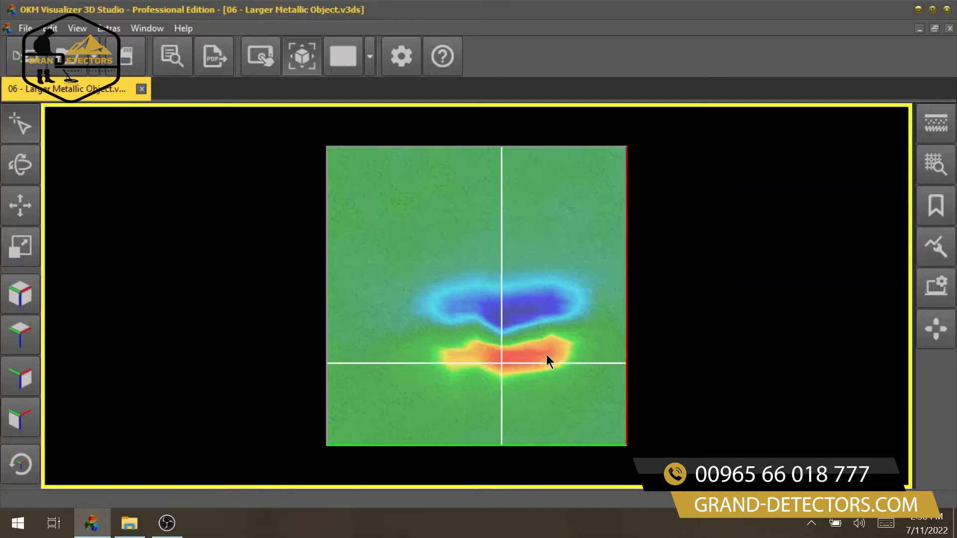
pyautogui.press('Right')
pyautogui.press('Right')
pyautogui.press('Right')
# Move the crosshairs back up onto the blue anomaly region
pyautogui.press('Up')
pyautogui.press('Up')
pyautogui.press('Left')
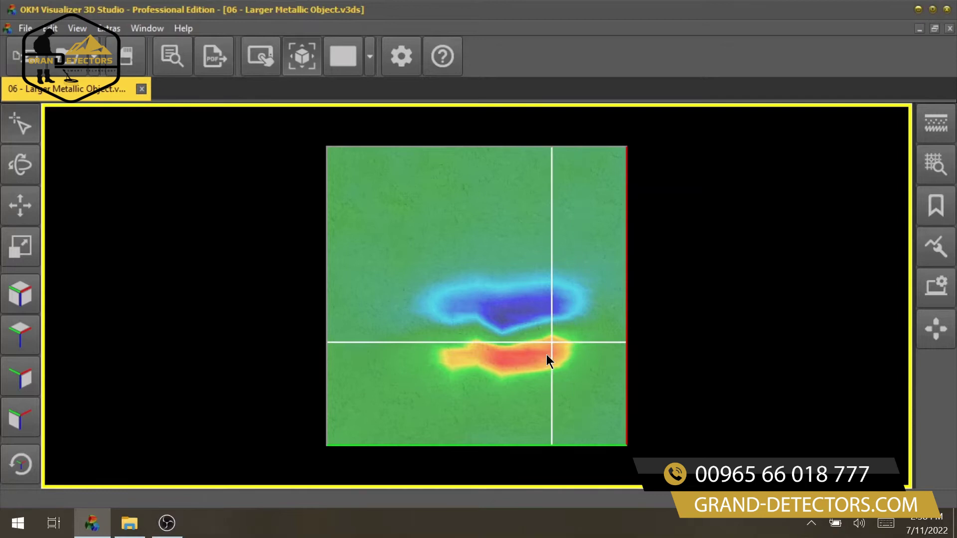
pyautogui.press('Left')
pyautogui.press('Left')
pyautogui.press('Left')
pyautogui.press('Left')
pyautogui.press('Up')
pyautogui.press('Up')
pyautogui.press('Up')
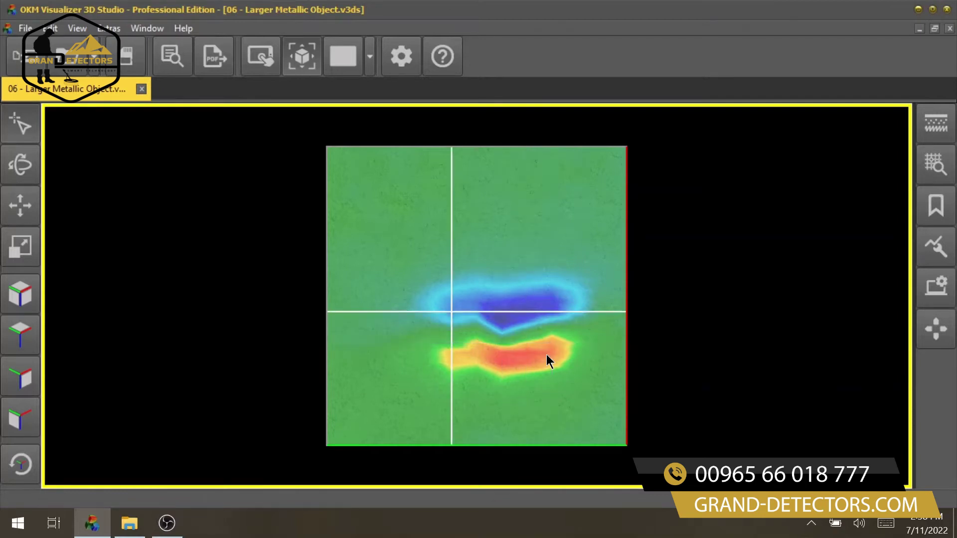
pyautogui.press('Up')
pyautogui.press('Right')
pyautogui.press('Right')
pyautogui.press('Right')
pyautogui.press('Right')
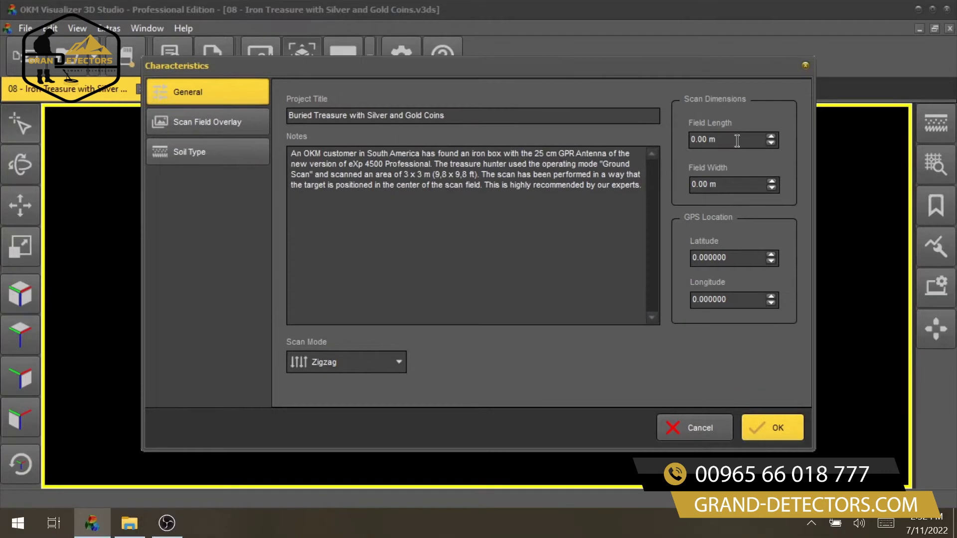
pyautogui.write('3')
# Enter 3 m field length and 3 m field width in Characteristics and apply
pyautogui.press('Tab')
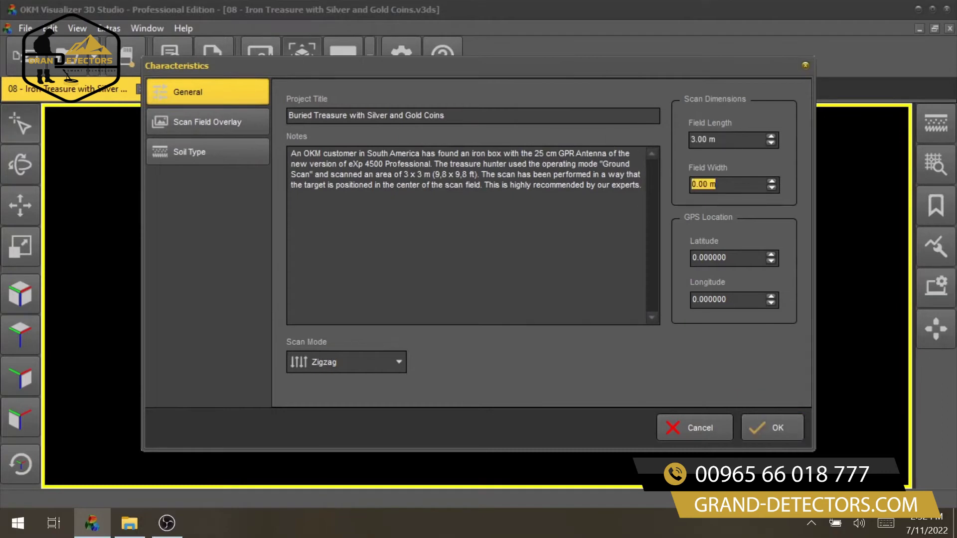
pyautogui.write('3')
pyautogui.press('Tab')
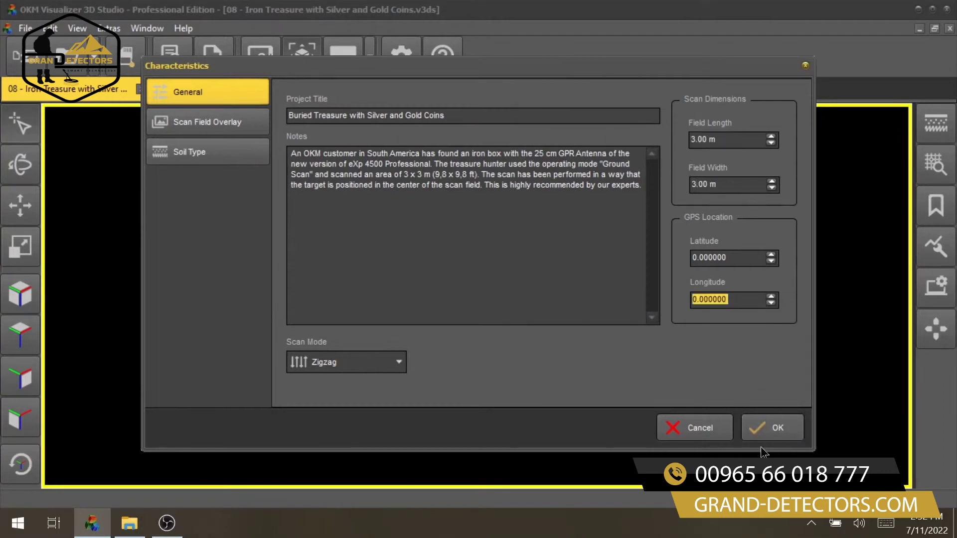
pyautogui.click(760, 434)
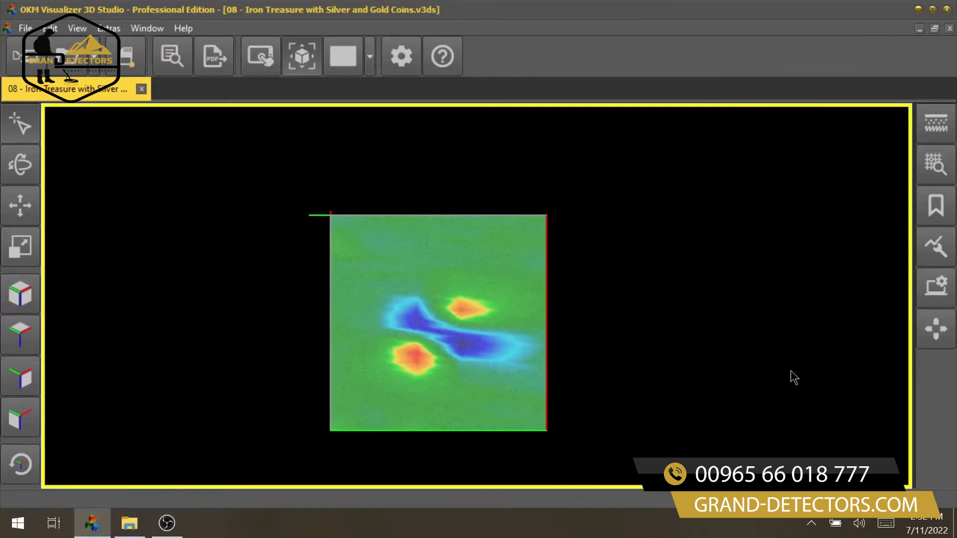
# Open the Soil Types panel listing standard soils such as Clay
pyautogui.click(936, 124)
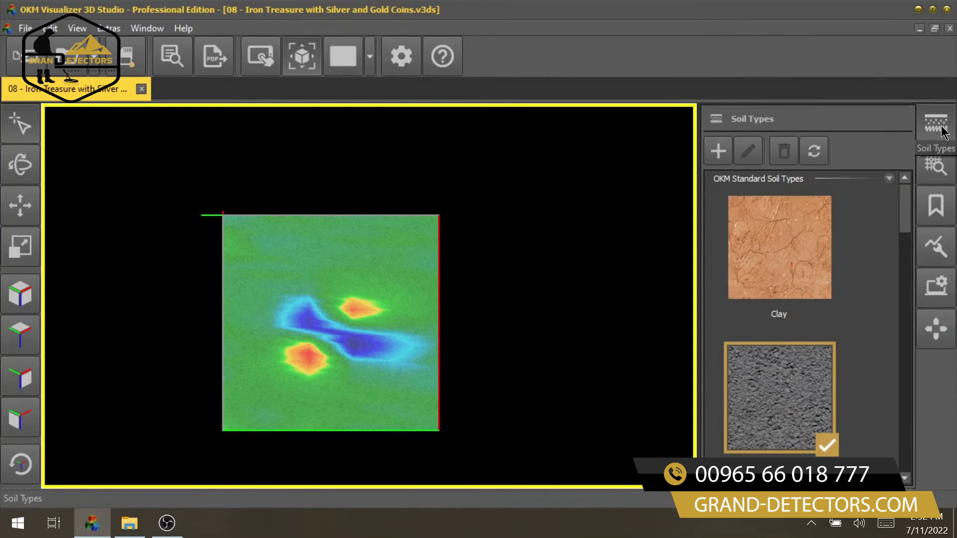
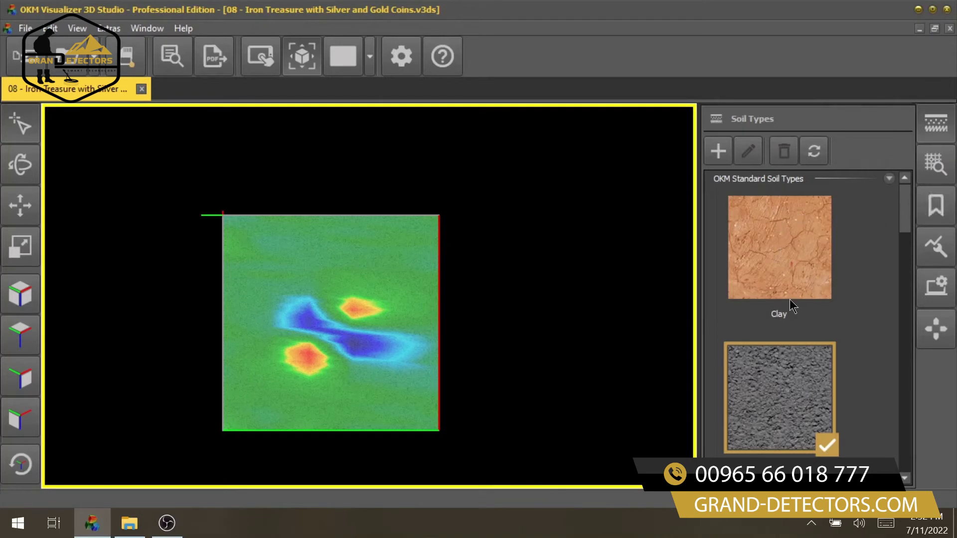
pyautogui.scroll(-3, 792, 305)
pyautogui.scroll(-1, 791, 305)
pyautogui.scroll(5, 791, 305)
# Choose Clay from the OKM Standard Soil Types list
pyautogui.click(792, 267)
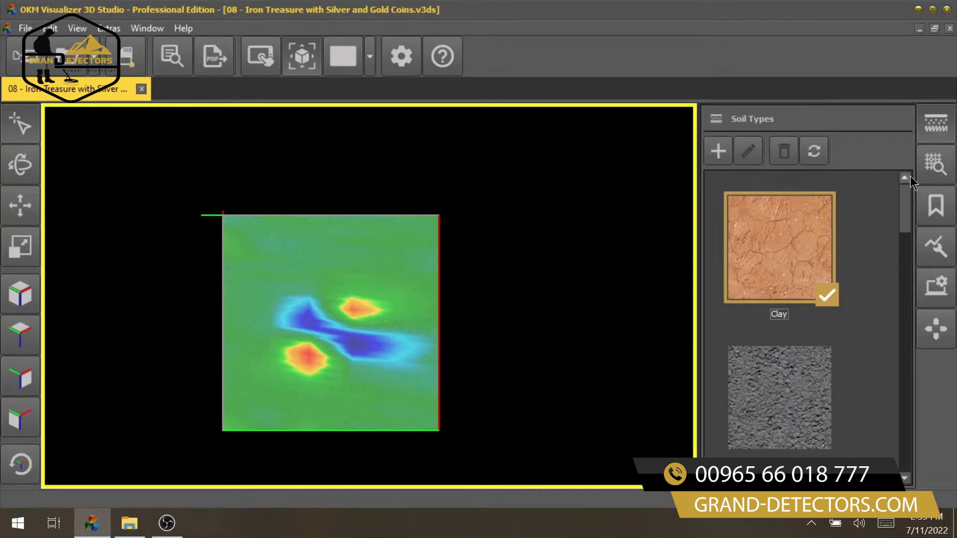
# Show scan information and place crosshairs on the lower red target at 0.97 m depth
pyautogui.click(927, 175)
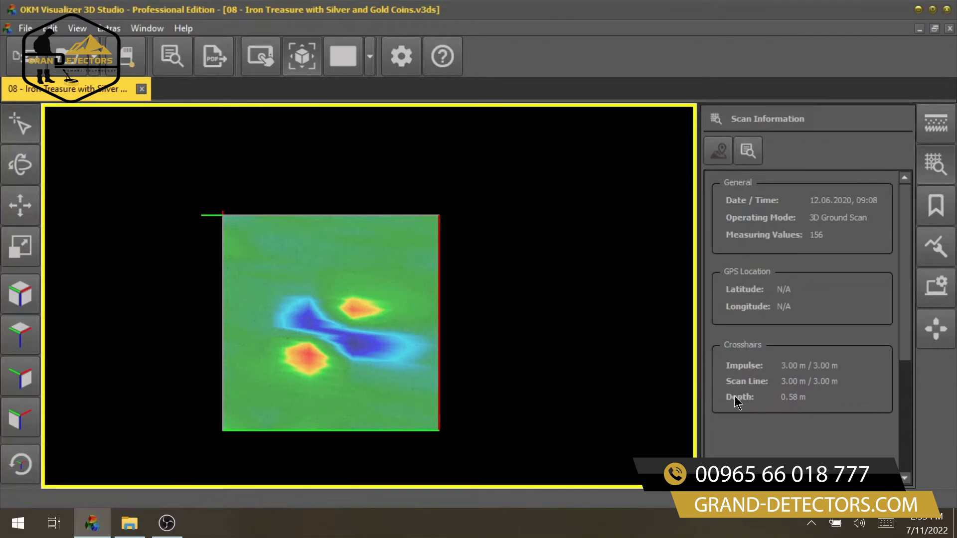
pyautogui.click(313, 360)
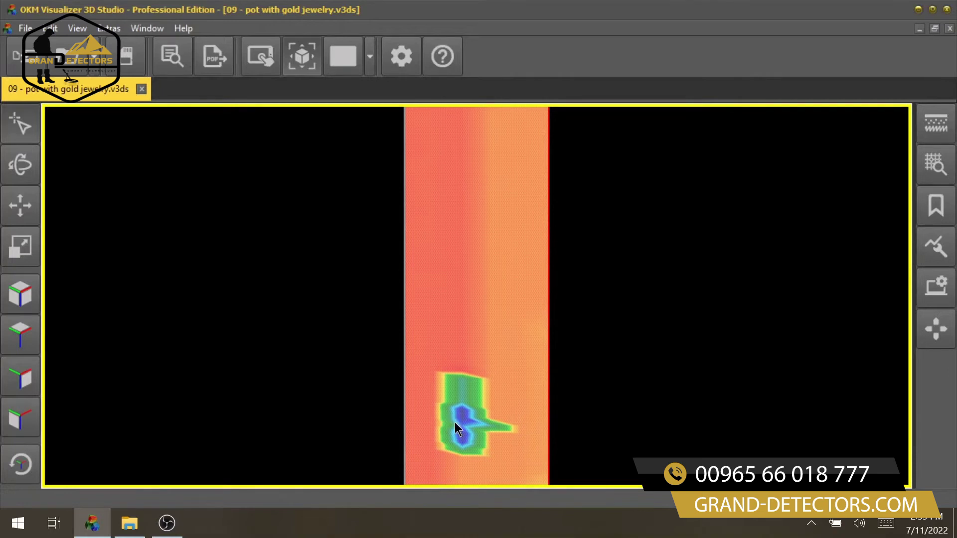
# Place crosshairs on the blue core of the gold pot target, nudging the horizontal line up and back down
pyautogui.click(462, 442)
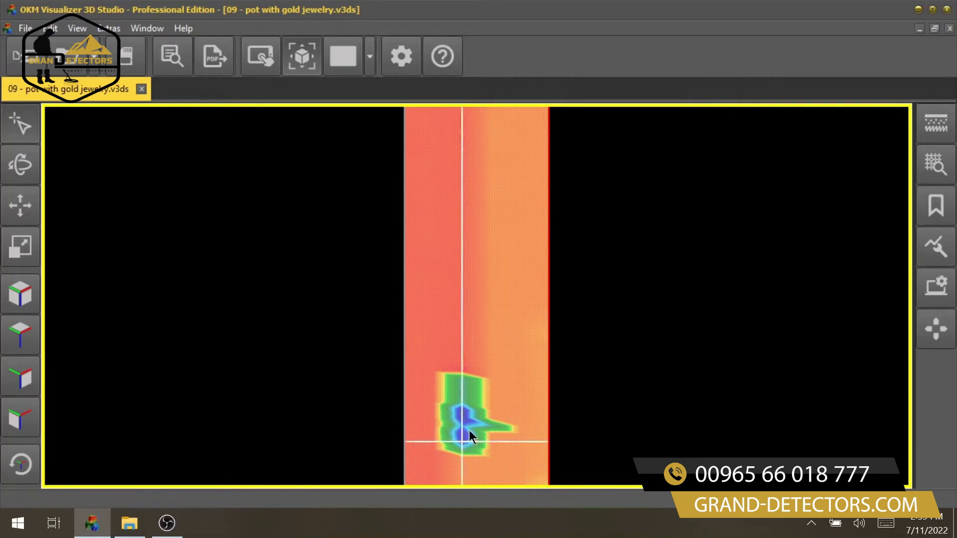
pyautogui.press('Up')
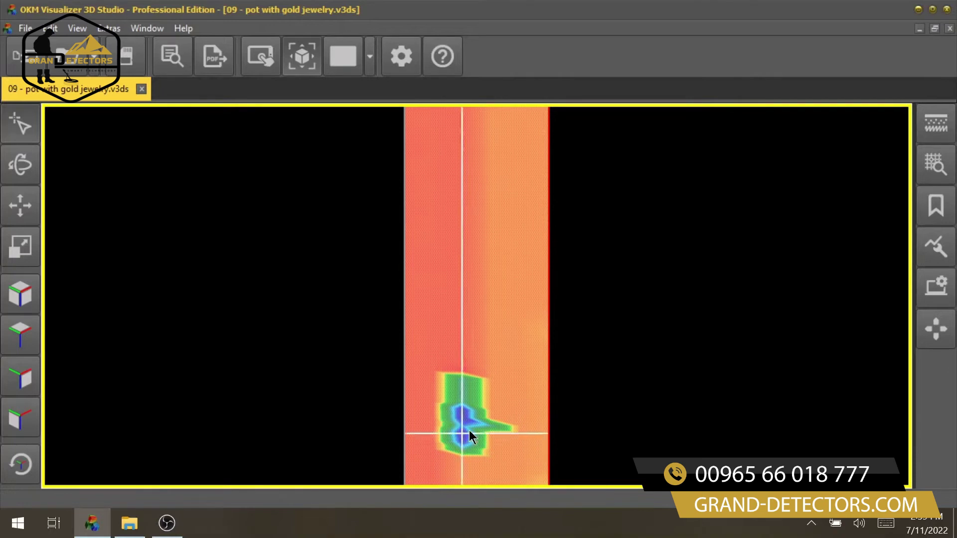
pyautogui.press('Up')
pyautogui.press('Up')
pyautogui.press('Up')
pyautogui.press('Down')
pyautogui.press('Down')
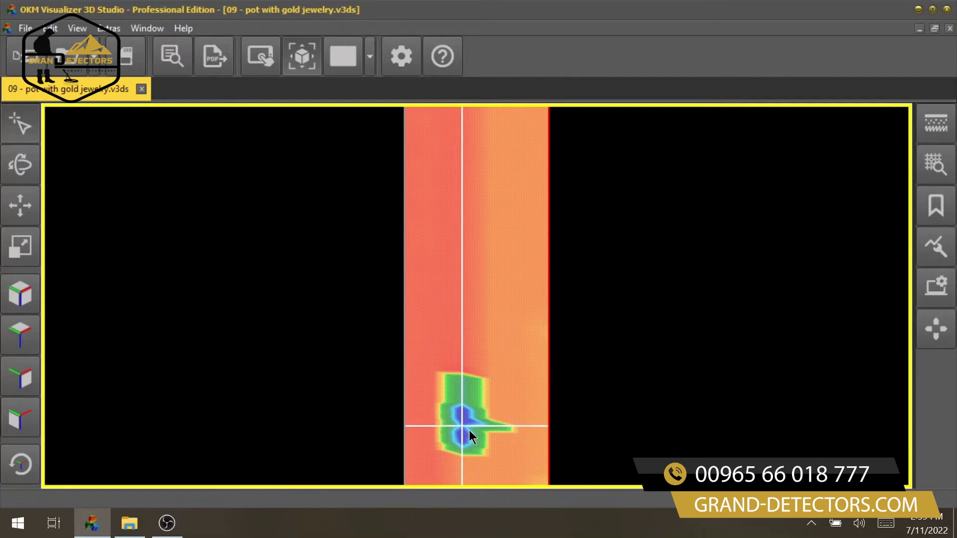
pyautogui.press('Down')
pyautogui.press('Down')
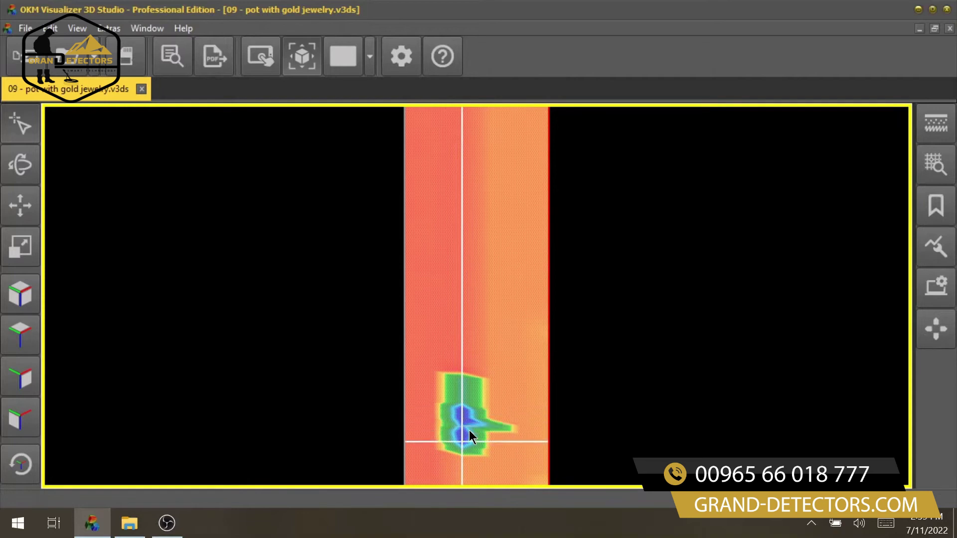